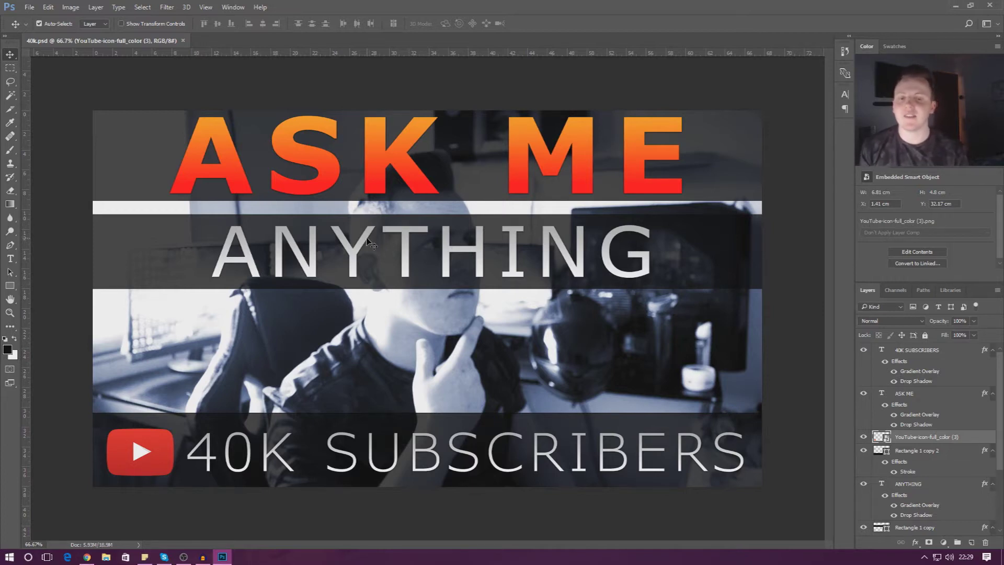
- Select Layer 1, then the Rectangle 1 copy band layer
click(425, 331)
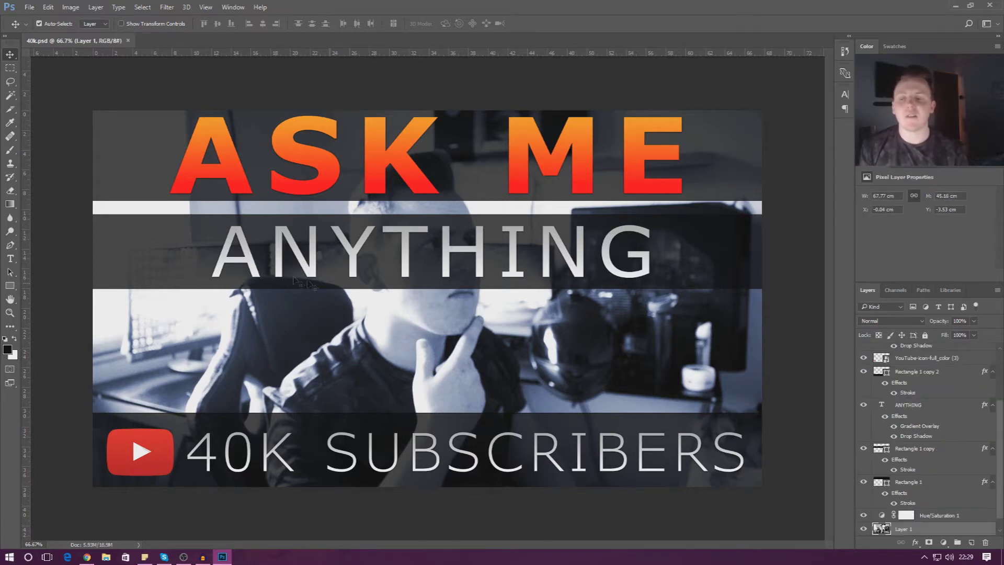
click(214, 269)
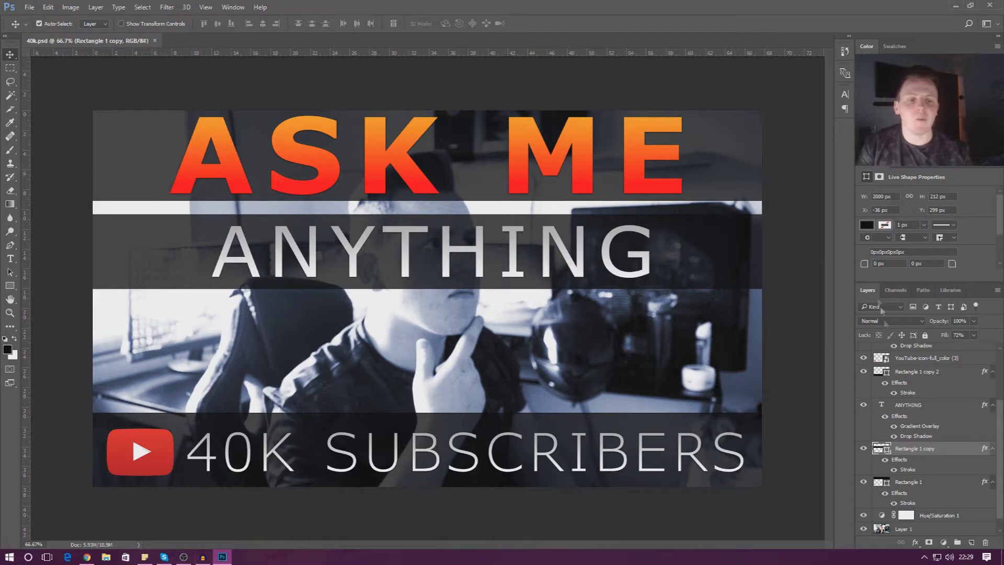
scroll(918, 427, up, 3)
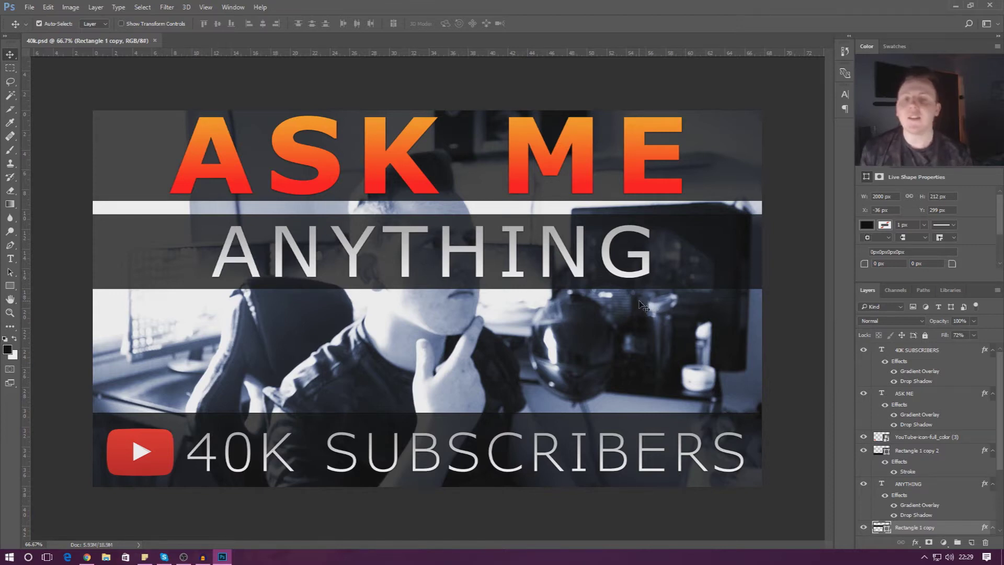
- Draw a trial black rectangle on the photo's left side, then delete it
click(10, 285)
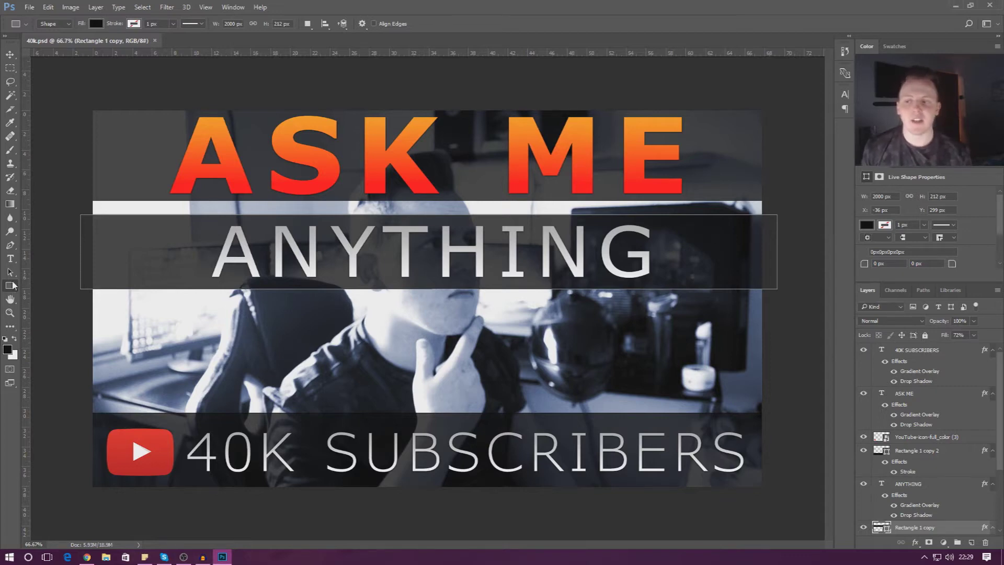
right_click(10, 286)
click(265, 314)
click(229, 311)
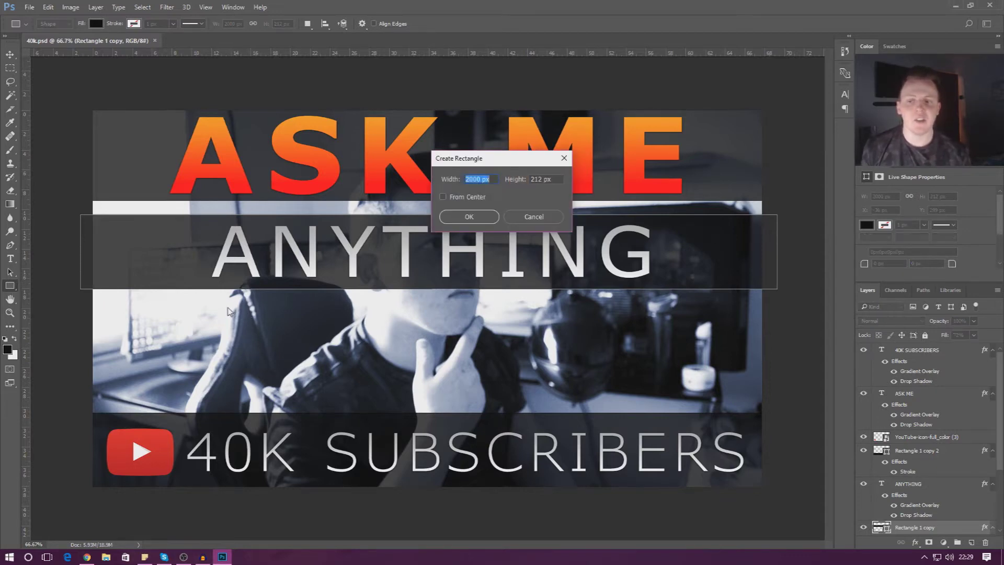
click(534, 217)
drag(183, 307, 303, 388)
scroll(916, 525, down, 2)
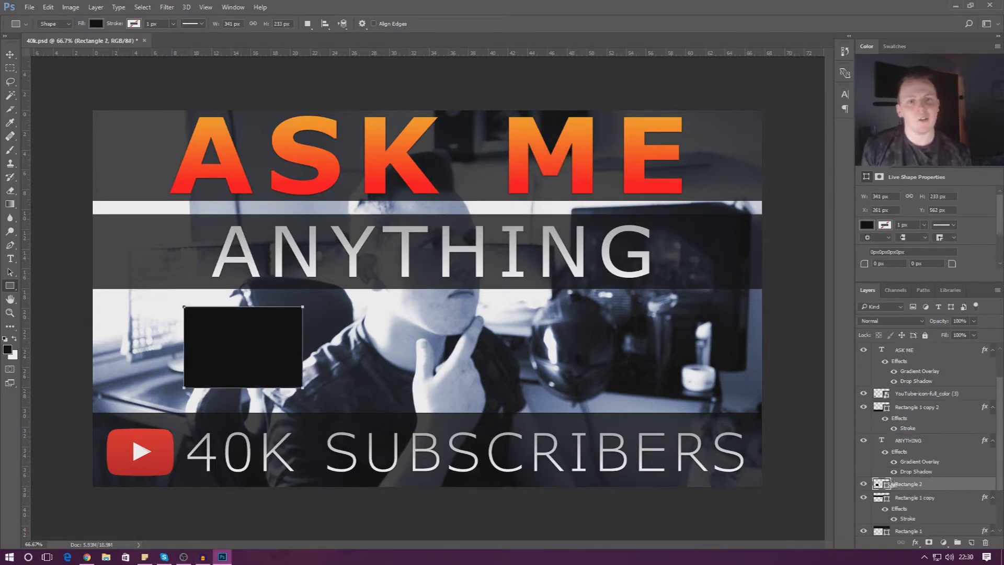
key(Delete)
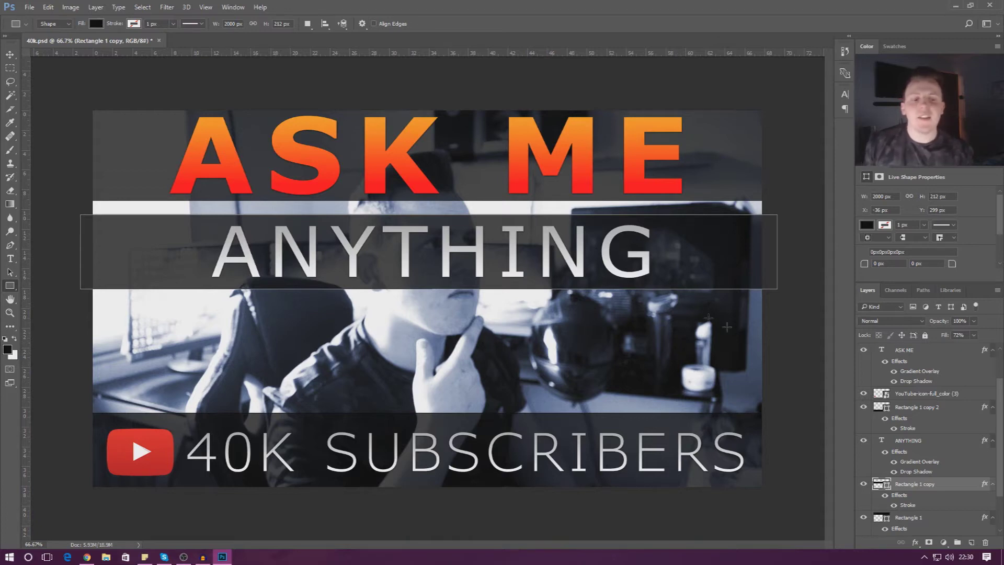
- Toggle the 40K SUBSCRIBERS, ASK ME and ANYTHING text layers off and on
scroll(915, 410, up, 2)
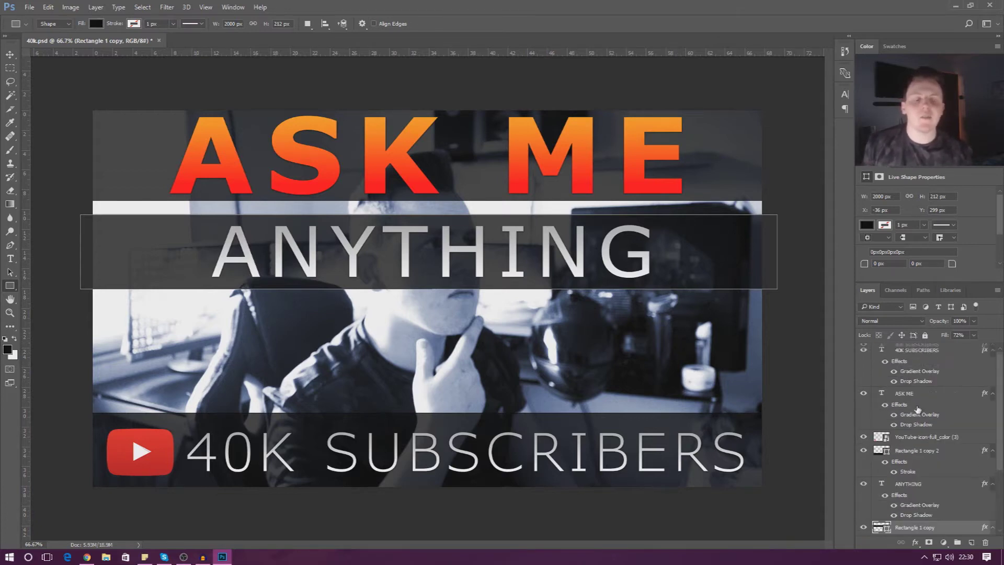
click(919, 360)
click(917, 397)
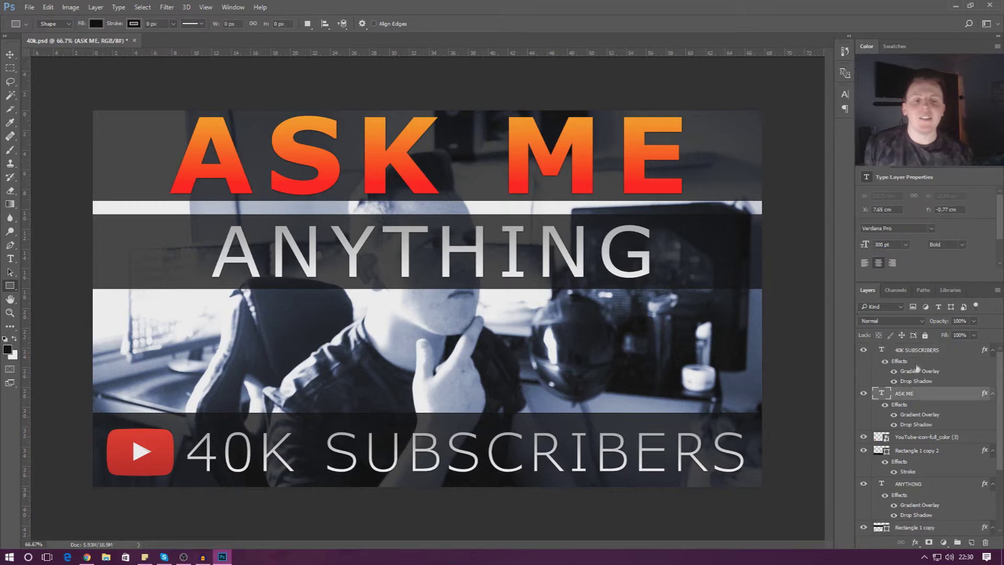
click(918, 369)
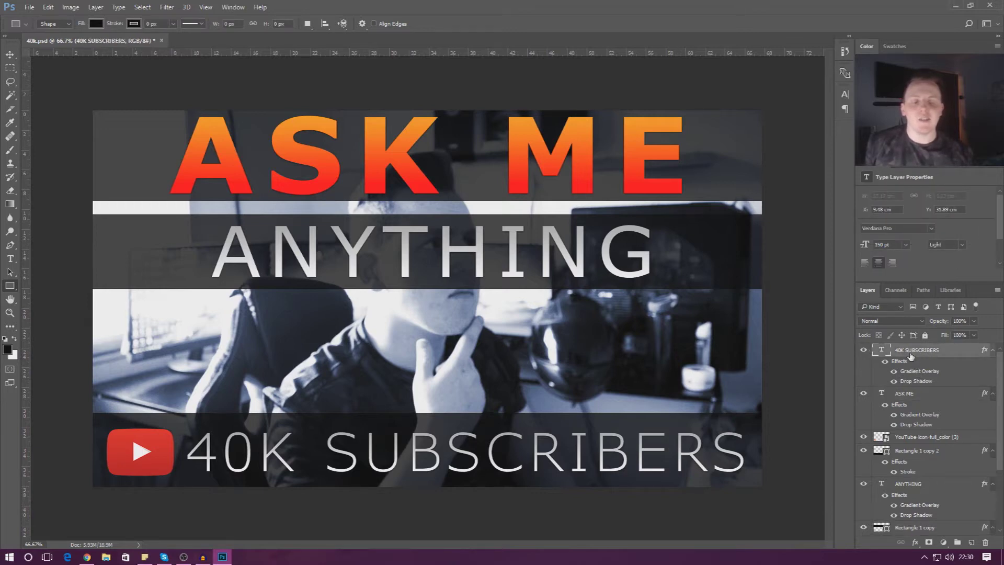
click(935, 402)
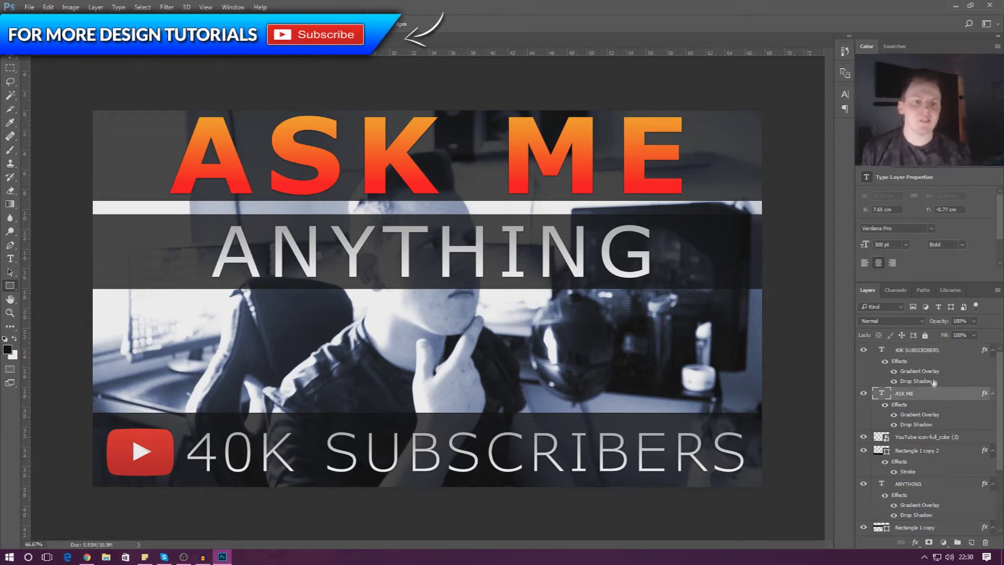
click(873, 356)
click(863, 350)
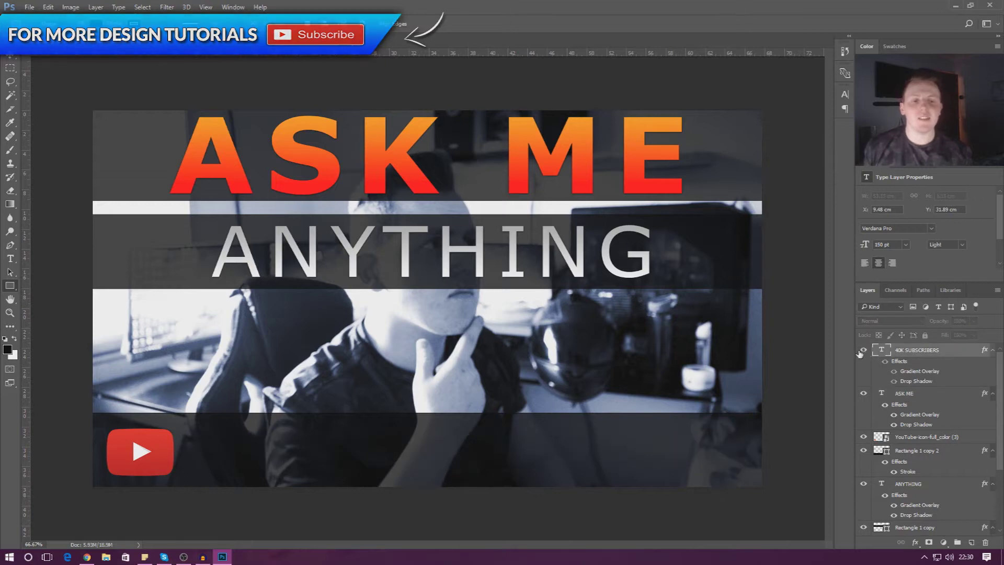
click(864, 350)
click(864, 393)
click(864, 394)
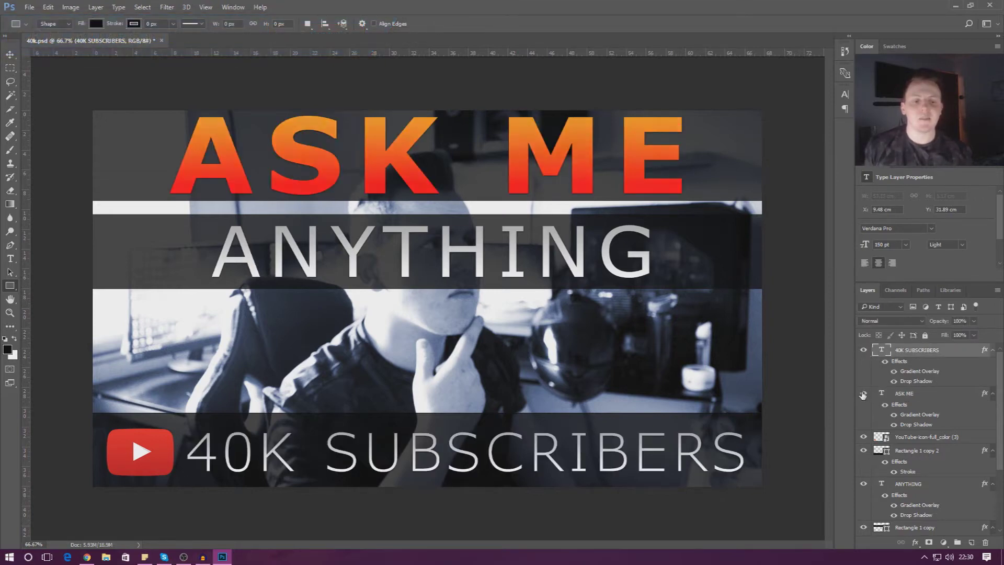
click(863, 484)
click(864, 485)
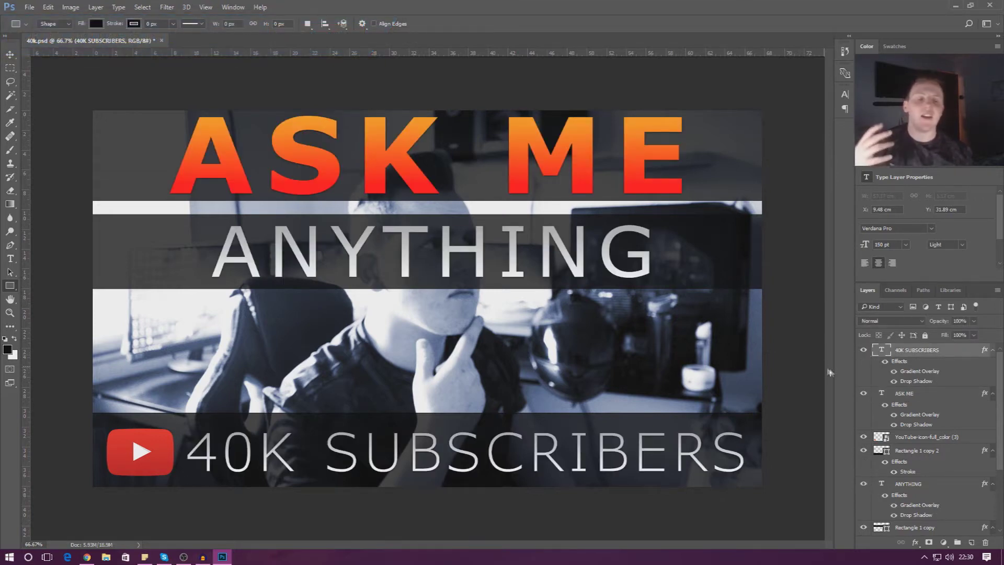
- Drag 40K SUBSCRIBERS below the rectangle layers, then hide it
scroll(904, 460, down, 2)
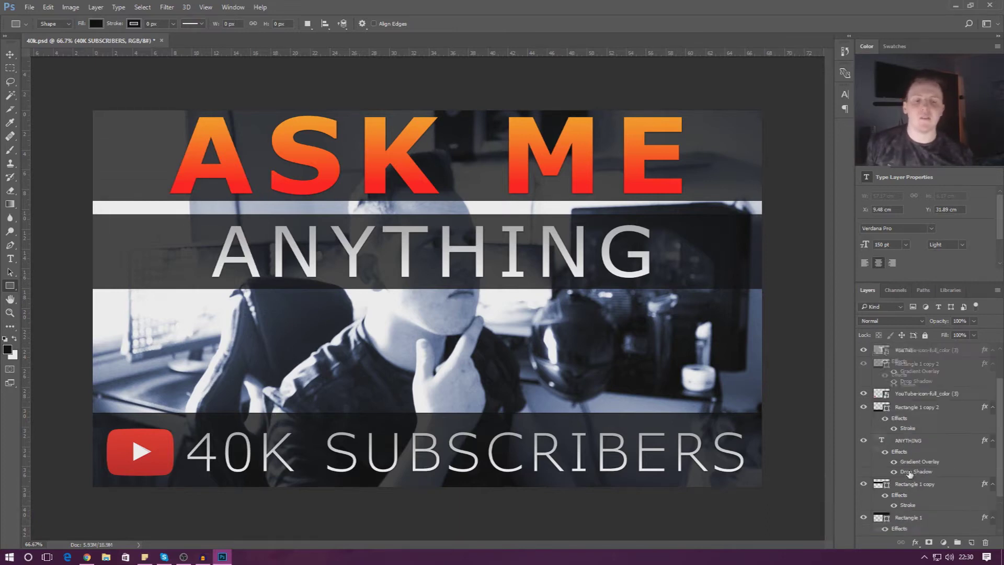
scroll(907, 468, up, 2)
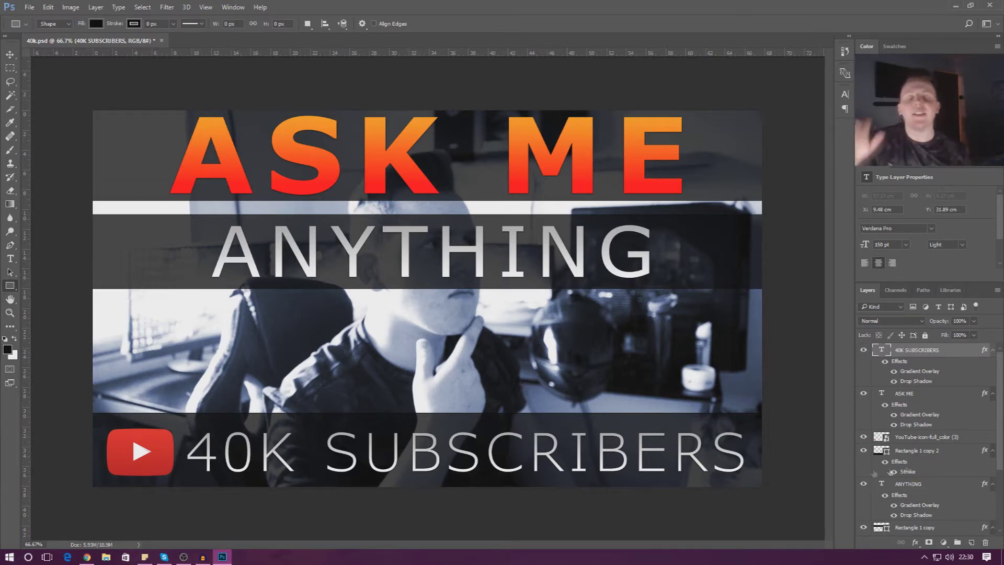
click(901, 396)
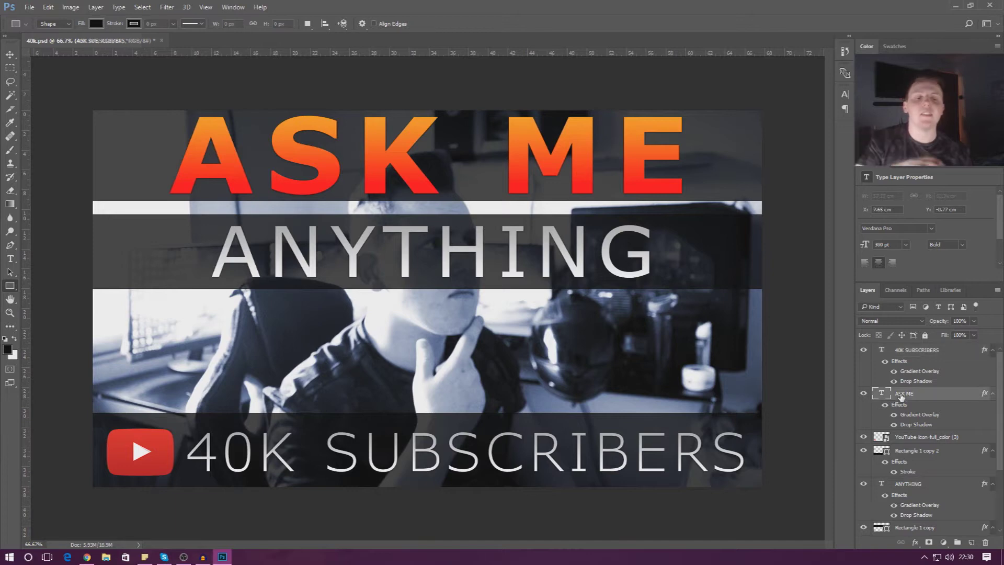
click(921, 353)
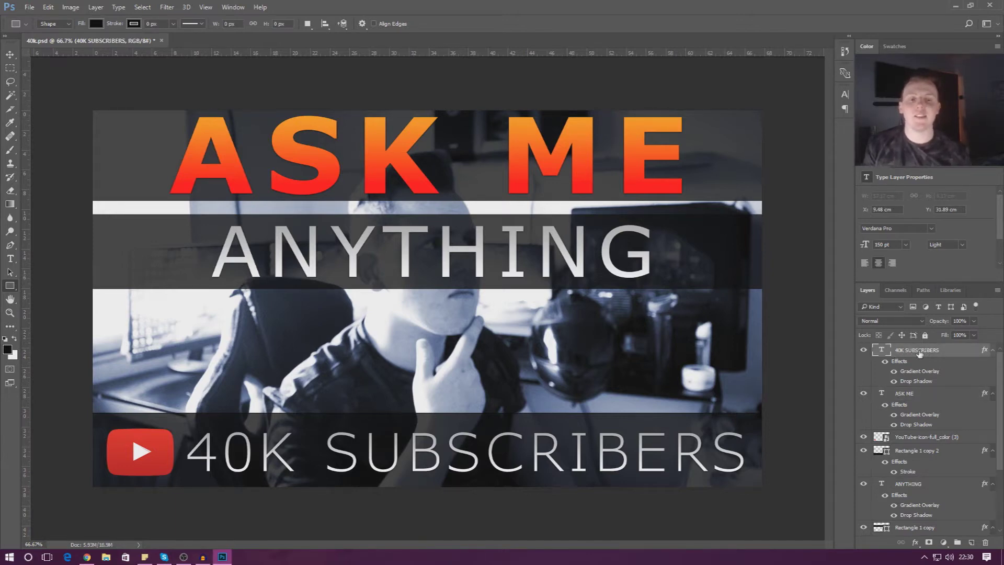
drag(916, 355, 908, 494)
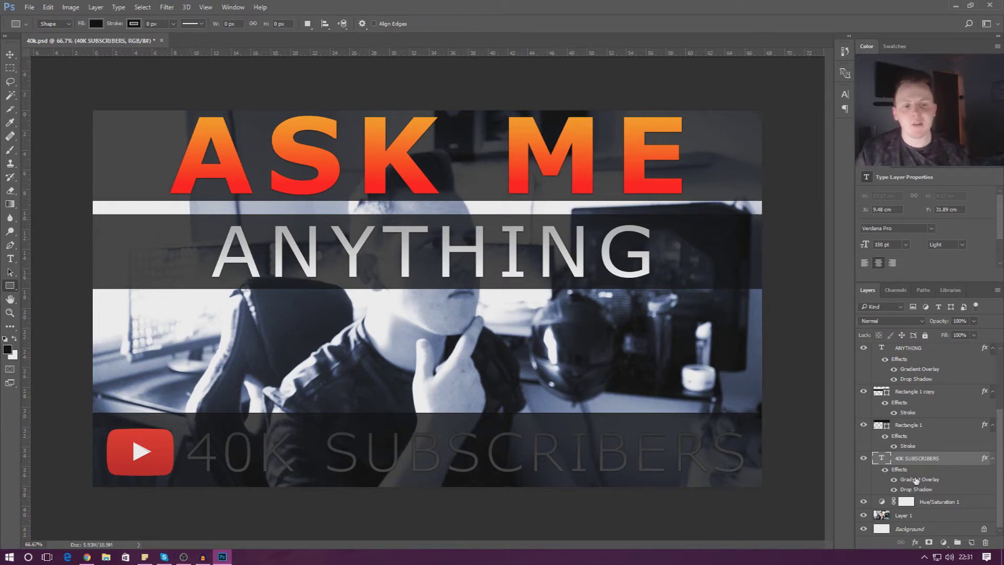
click(864, 460)
- Return 40K SUBSCRIBERS to the top of the stack, toggling its visibility and Drop Shadow
click(864, 460)
drag(919, 460, 918, 349)
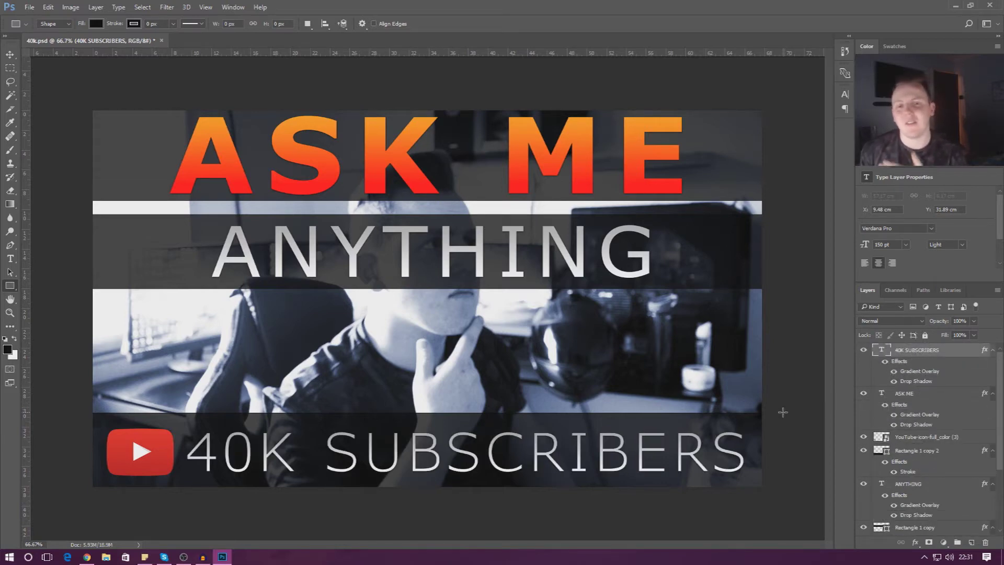
click(865, 352)
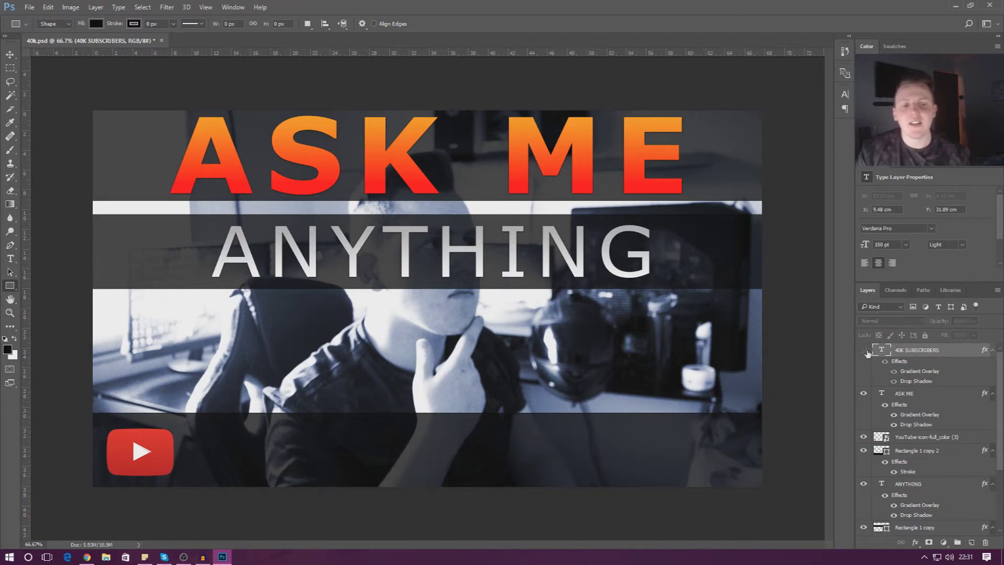
click(866, 352)
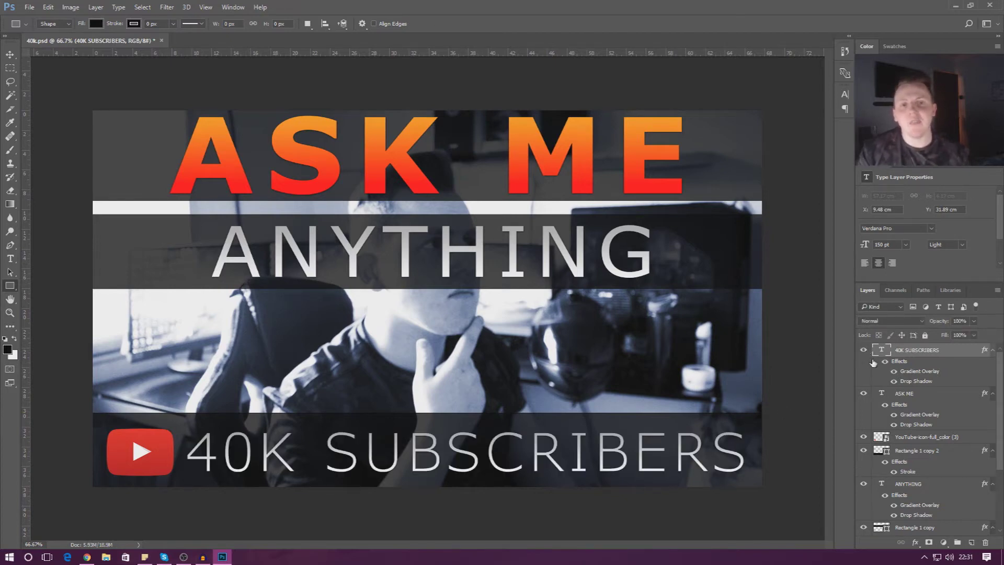
click(894, 380)
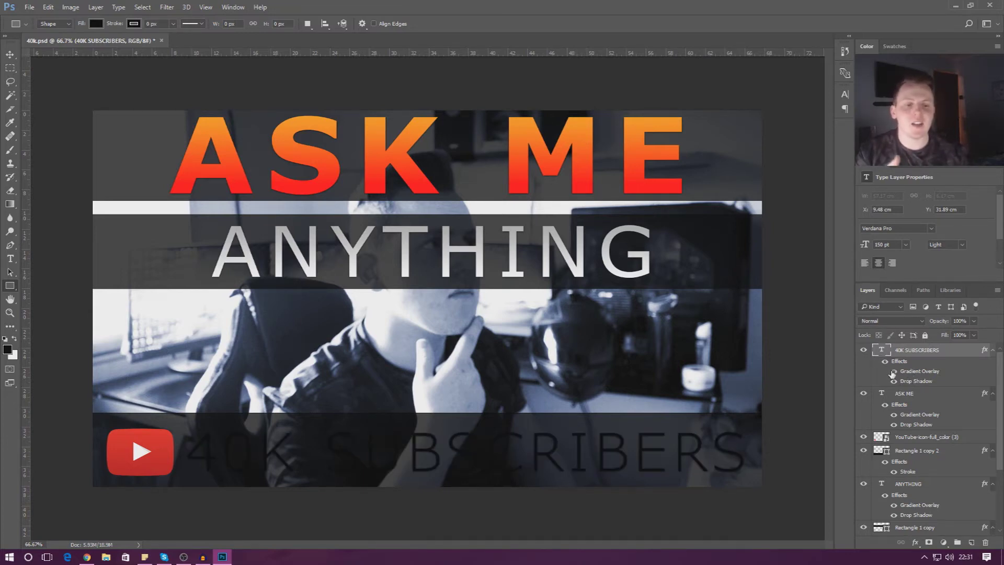
click(894, 380)
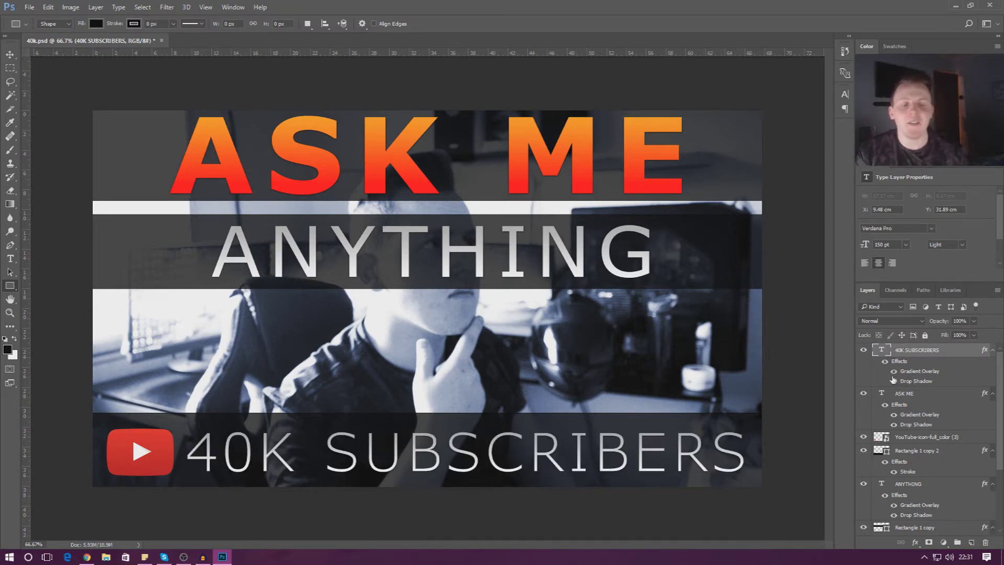
right_click(916, 349)
- Add a red (ff0500) Outer Glow at 100% opacity to the 40K SUBSCRIBERS text
click(717, 101)
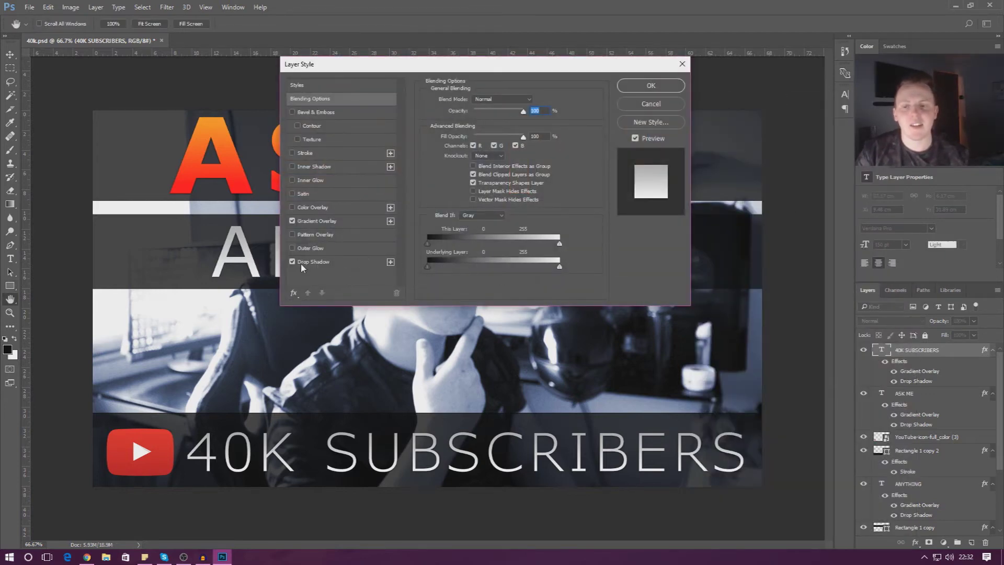
click(309, 248)
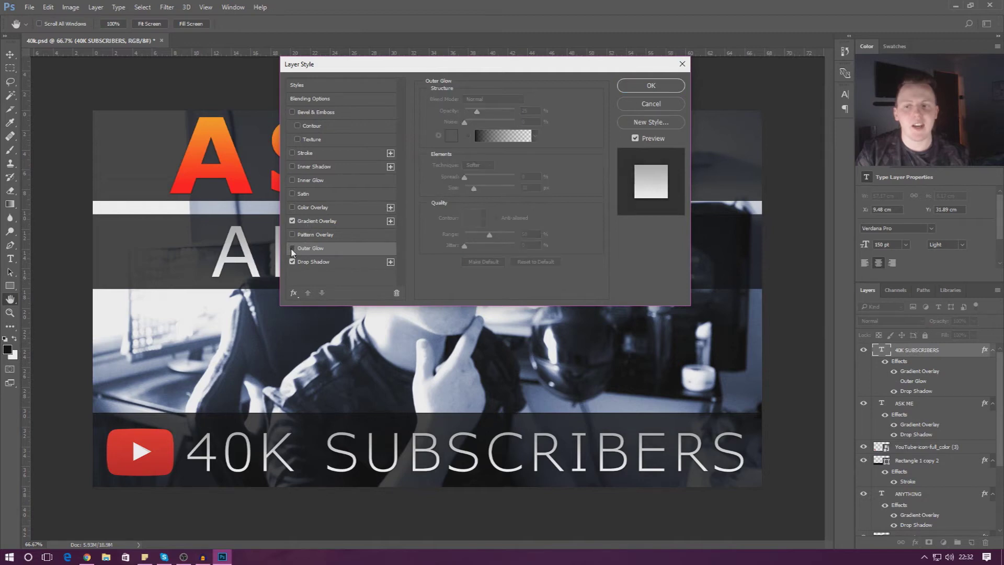
click(451, 135)
click(245, 192)
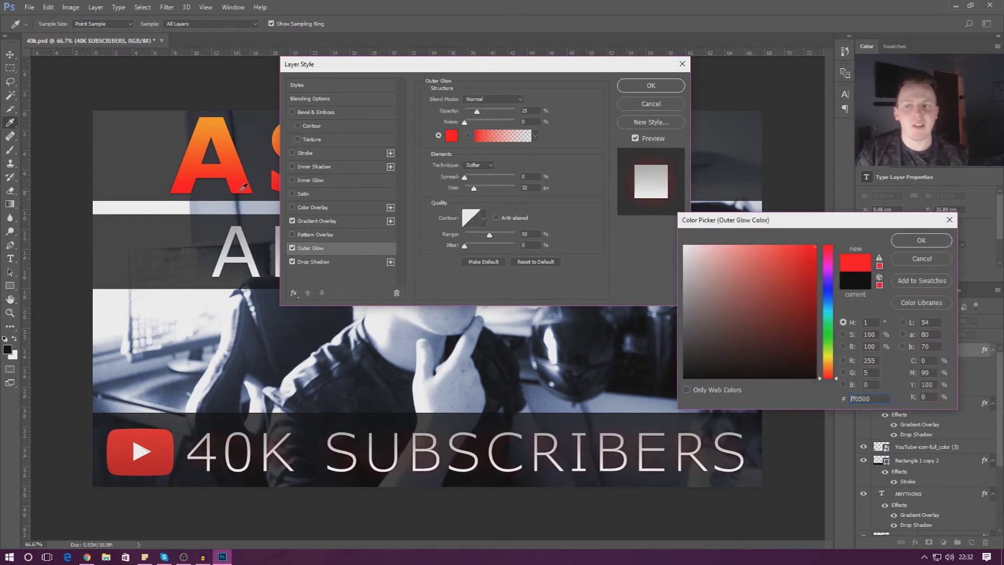
click(894, 242)
text(100)
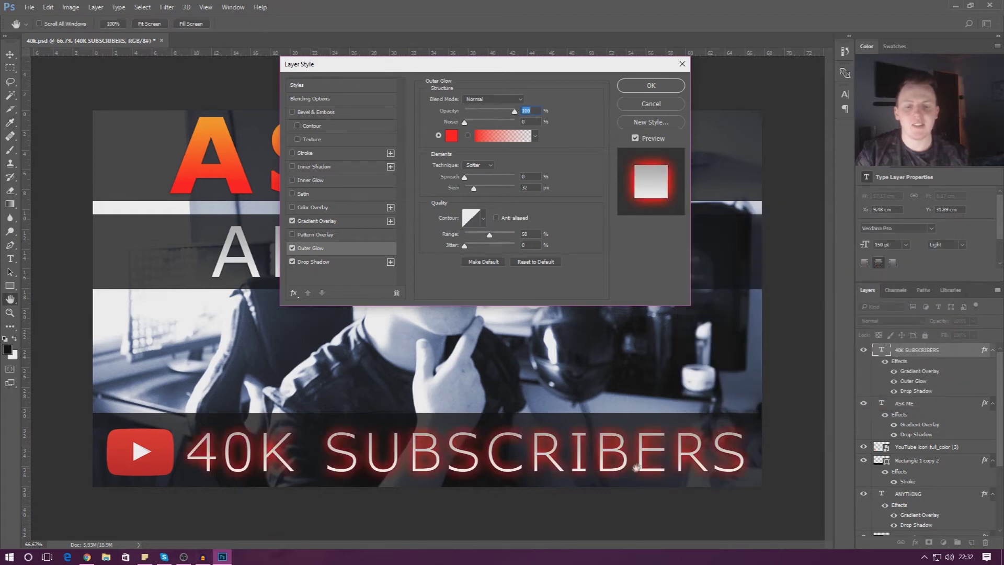
click(650, 89)
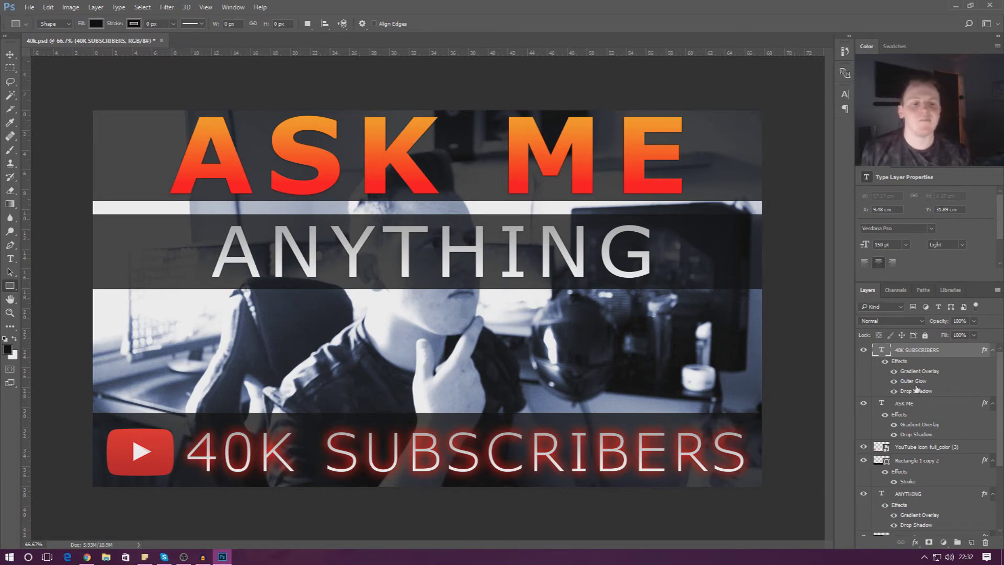
- Hide and reshow 40K SUBSCRIBERS, then select ASK ME and add 40K SUBSCRIBERS
click(863, 350)
click(864, 350)
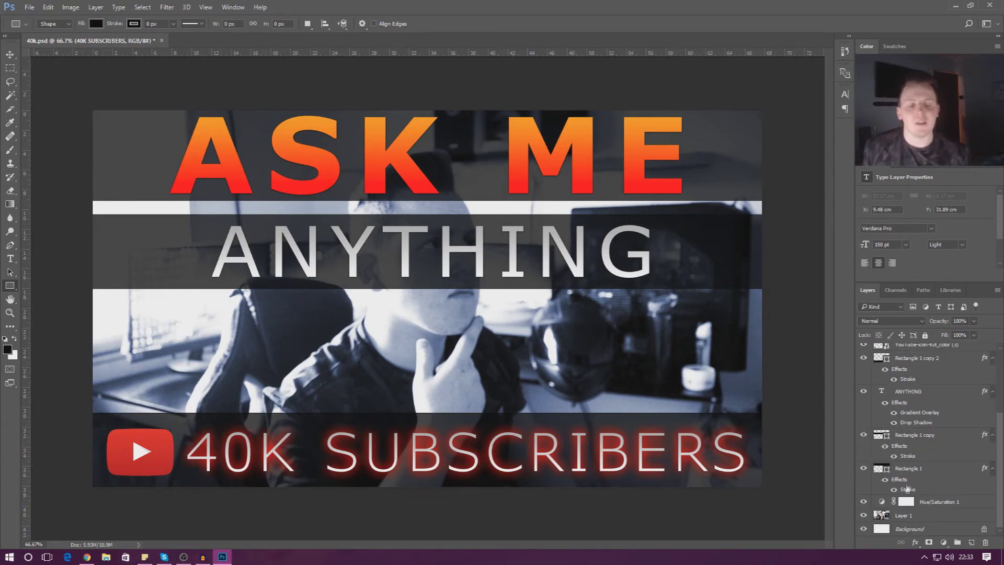
scroll(925, 424, down, 3)
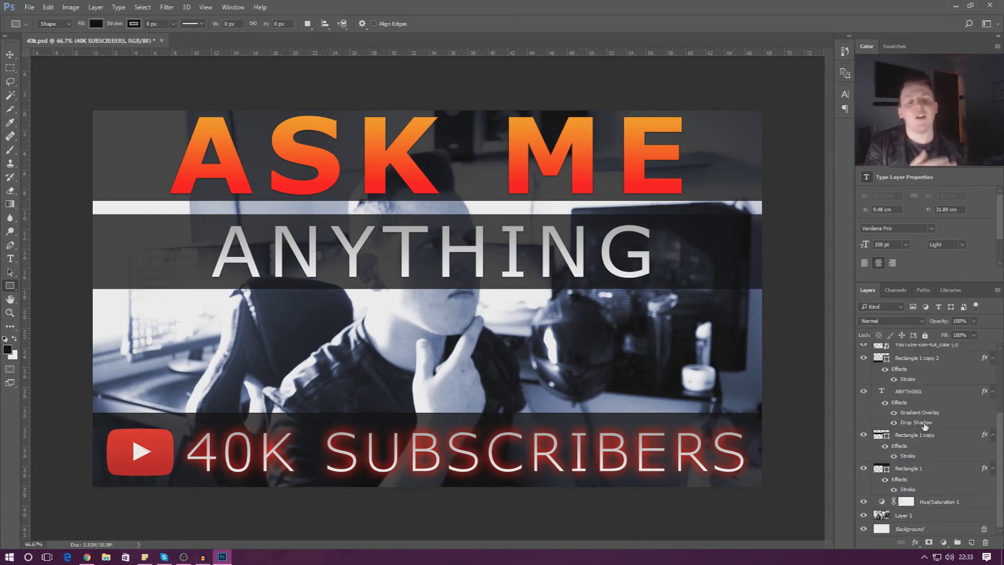
scroll(923, 426, up, 3)
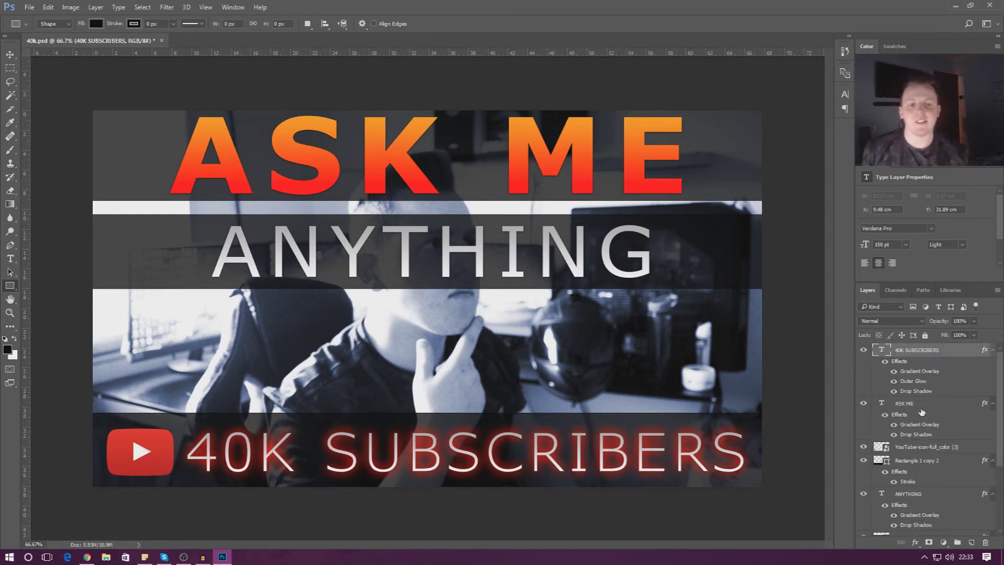
click(920, 409)
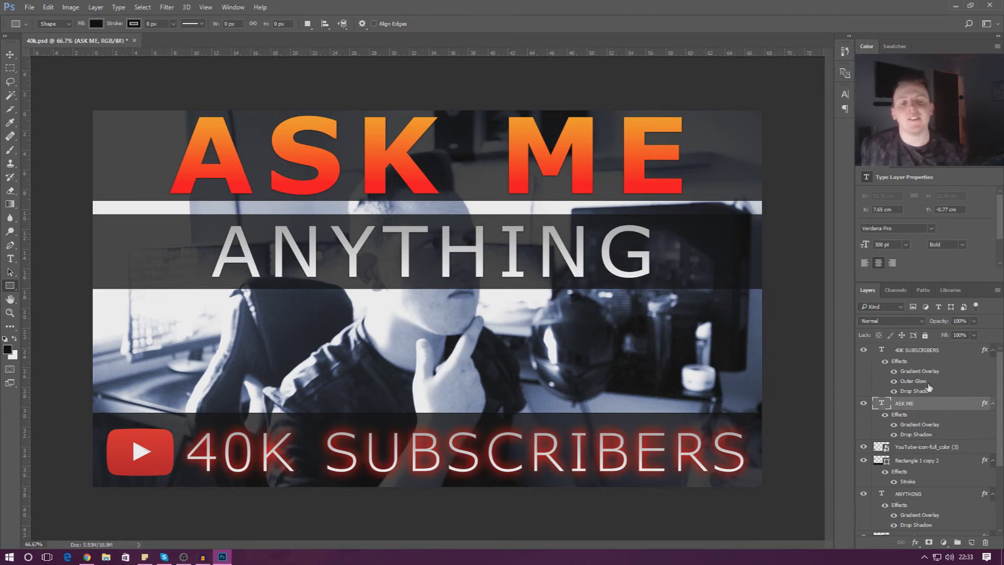
ctrl+click(917, 356)
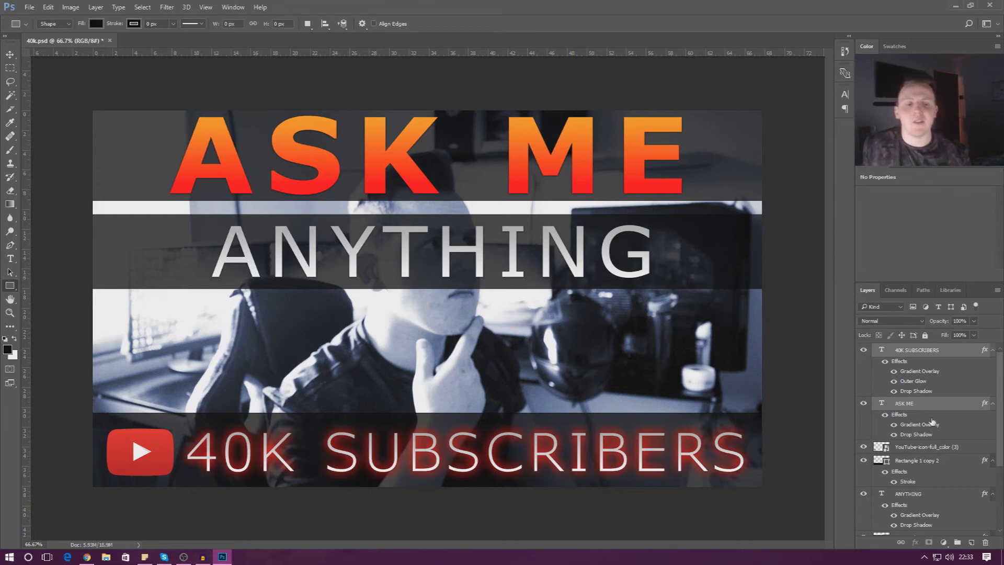
click(929, 403)
- Group the 40K SUBSCRIBERS, ASK ME and ANYTHING layers into a group named 'Text'
ctrl+click(915, 357)
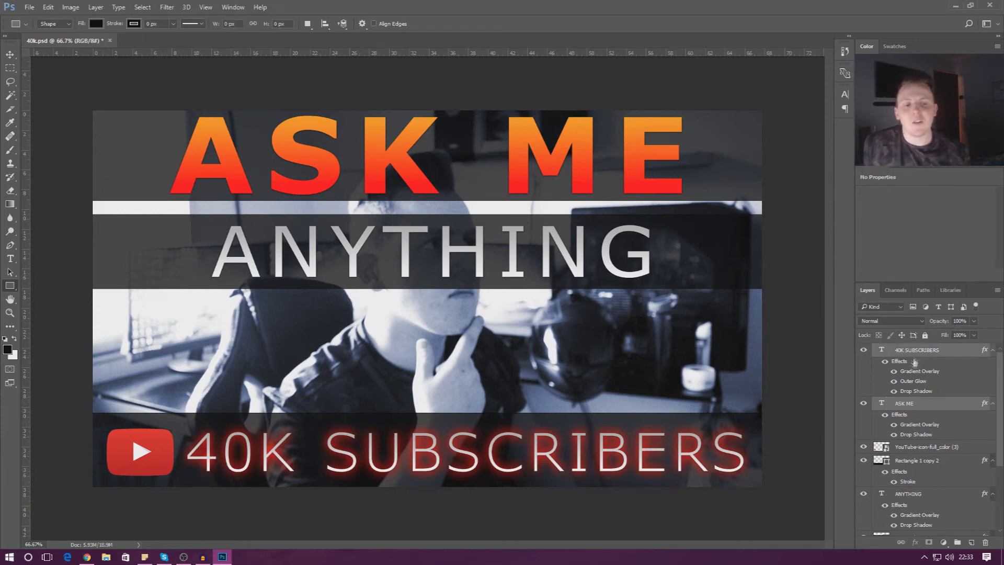
ctrl+click(913, 494)
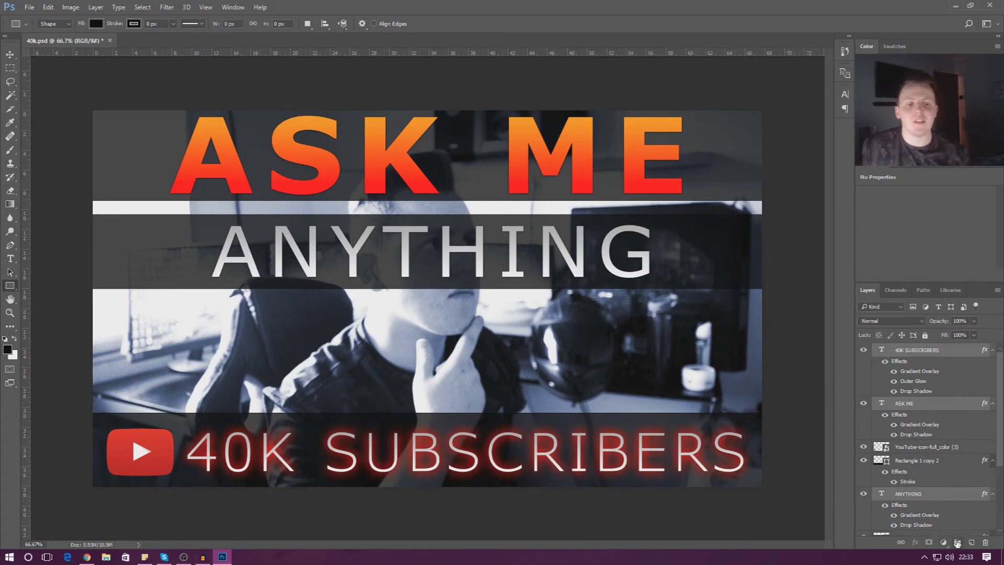
click(957, 544)
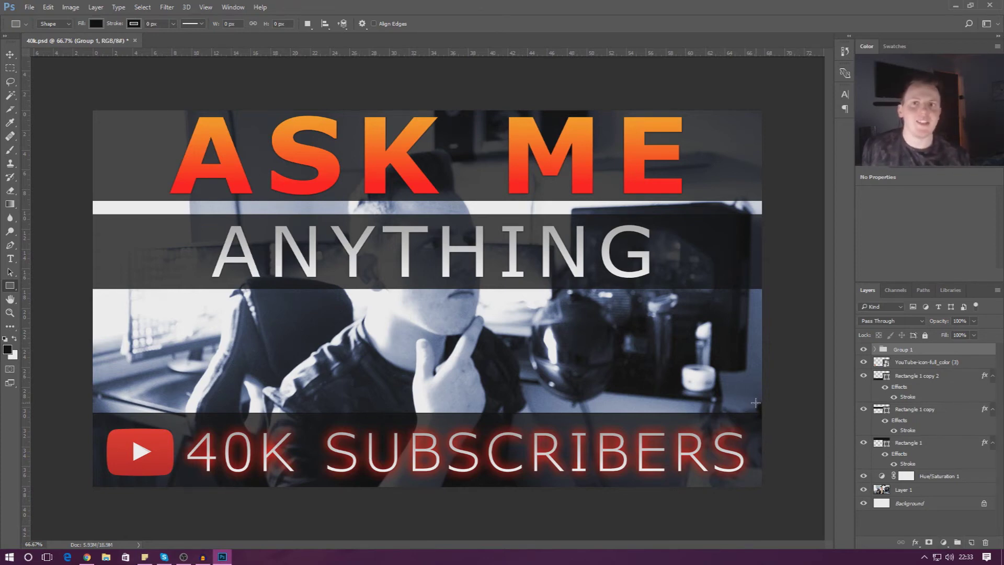
double_click(907, 350)
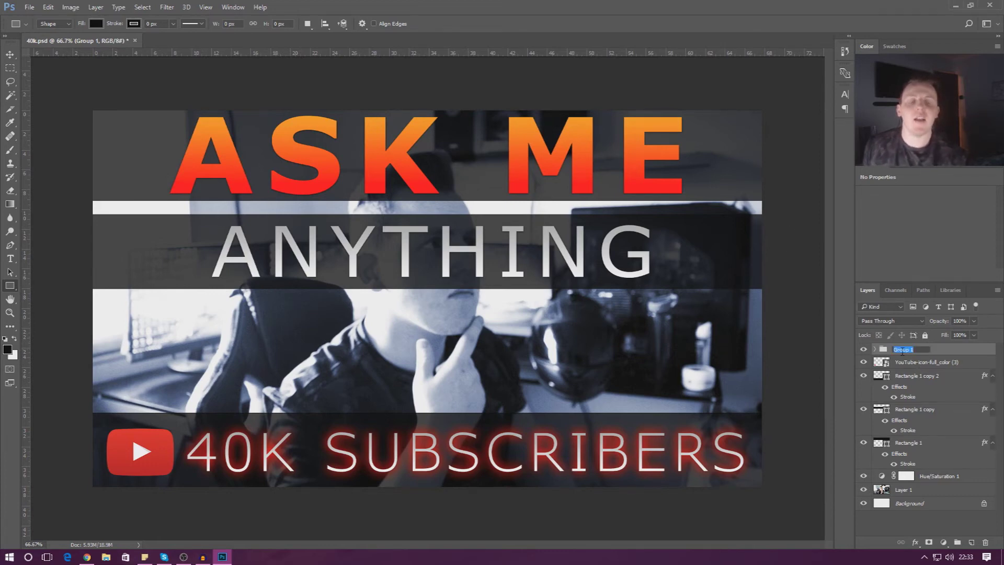
text(T)
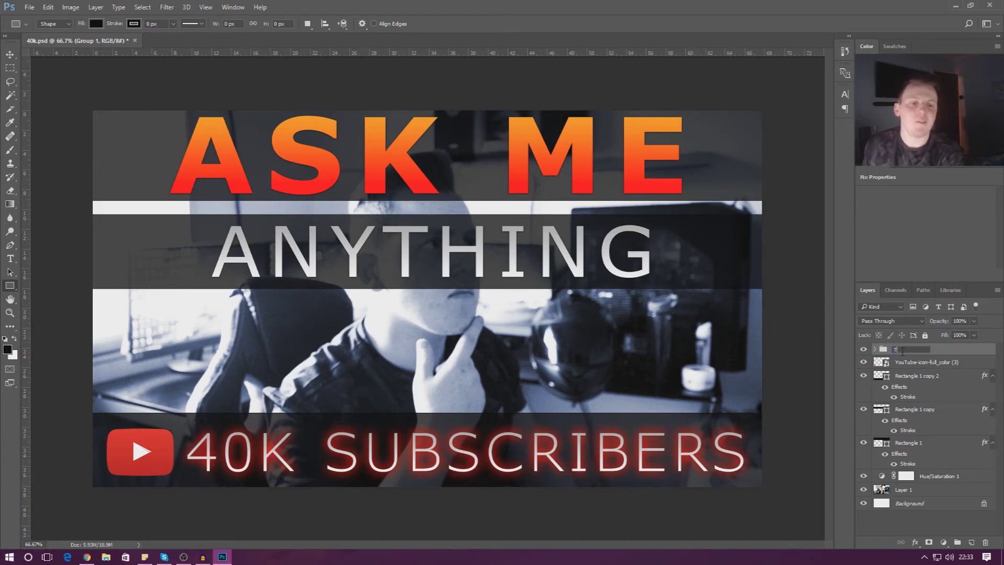
text(ext)
key(Return)
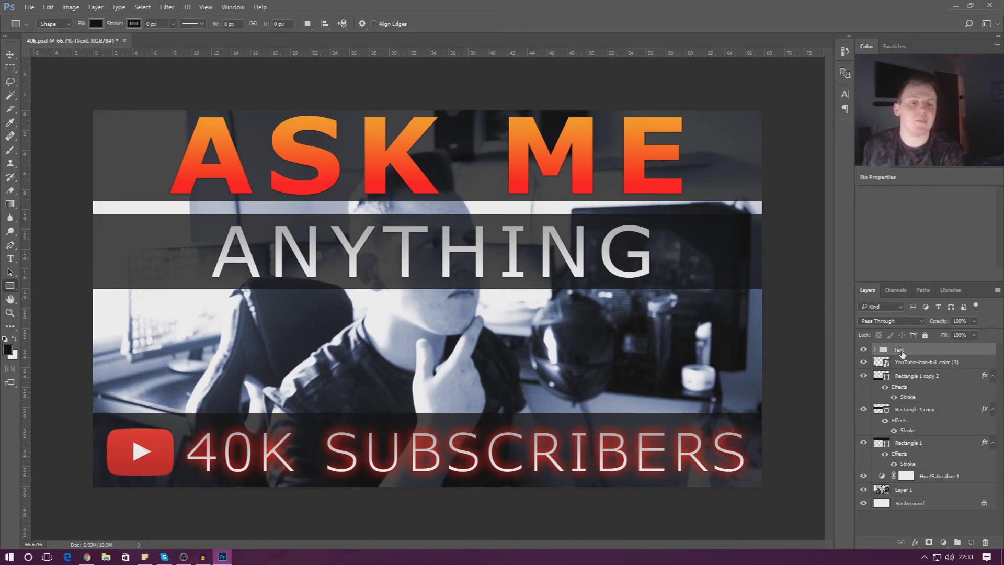
click(864, 350)
- Toggle the Text group's visibility, then expand it to reveal its three text layers
click(864, 349)
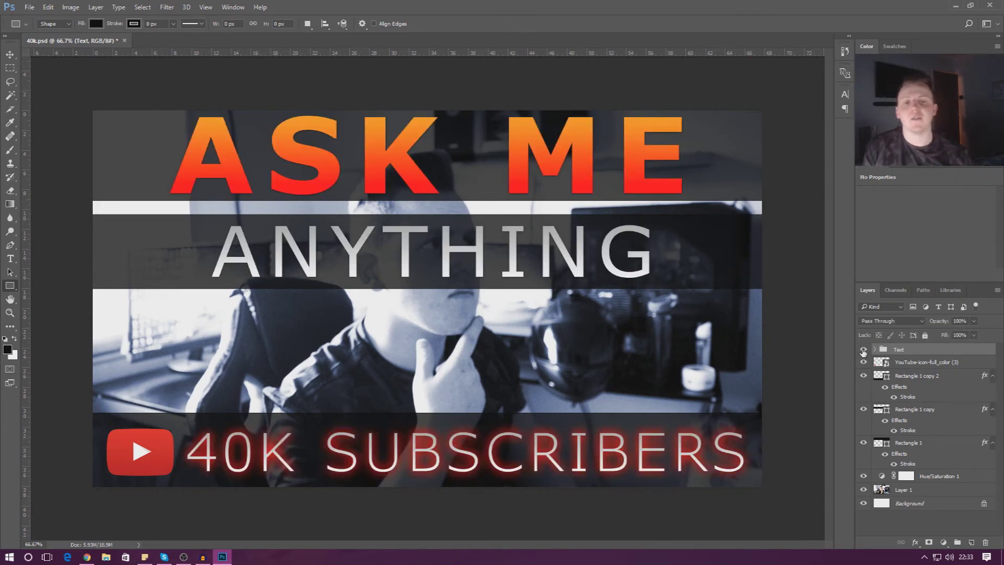
click(863, 350)
click(863, 350)
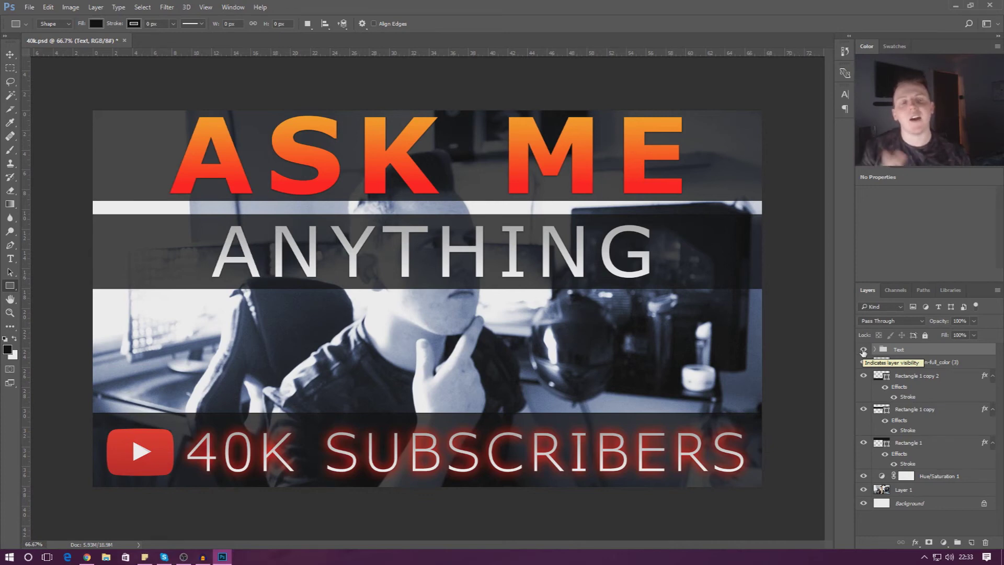
click(863, 350)
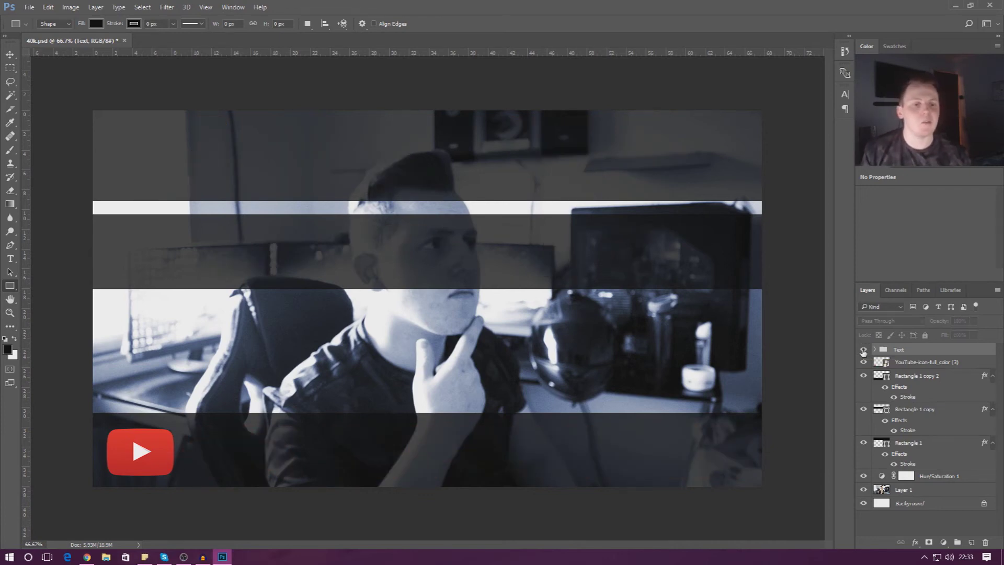
click(864, 349)
right_click(898, 349)
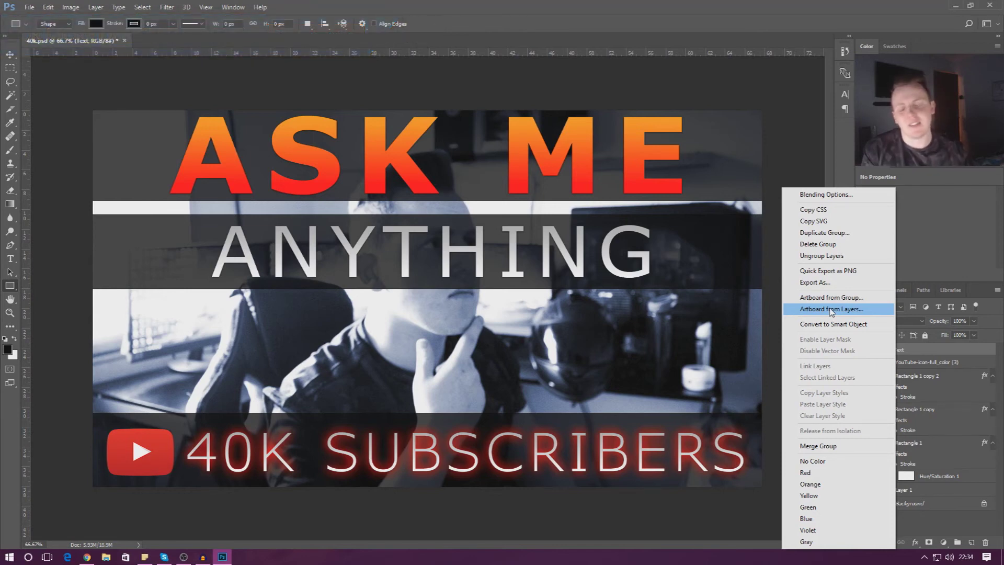
click(909, 356)
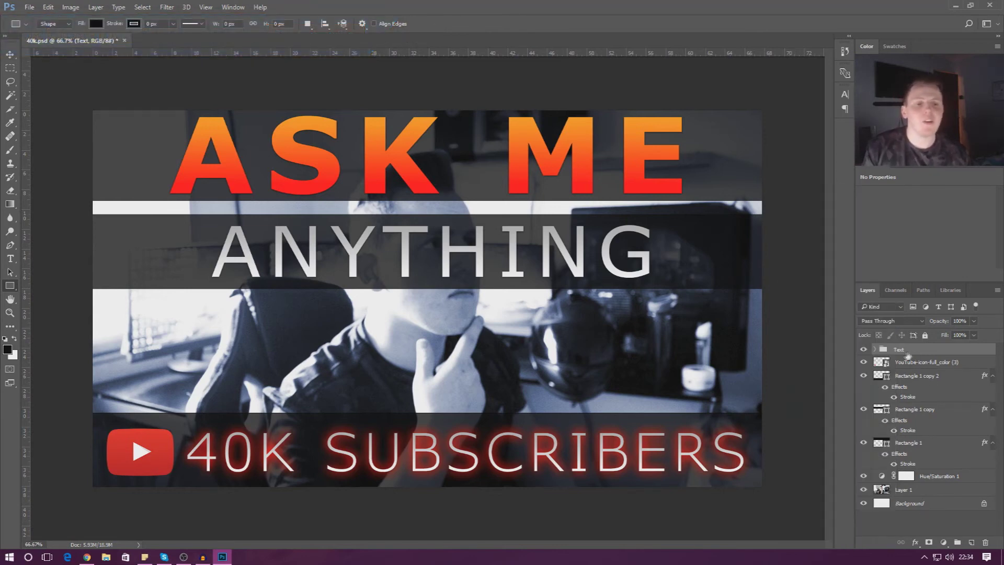
click(875, 349)
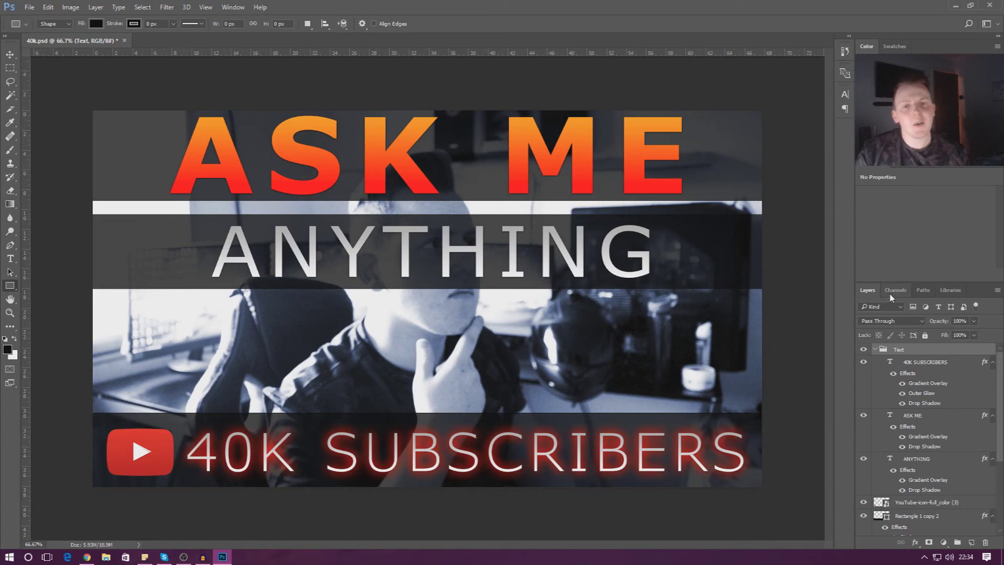
- Lock 40K SUBSCRIBERS with Lock All, show the Type tool can't edit it, then unlock it
click(924, 366)
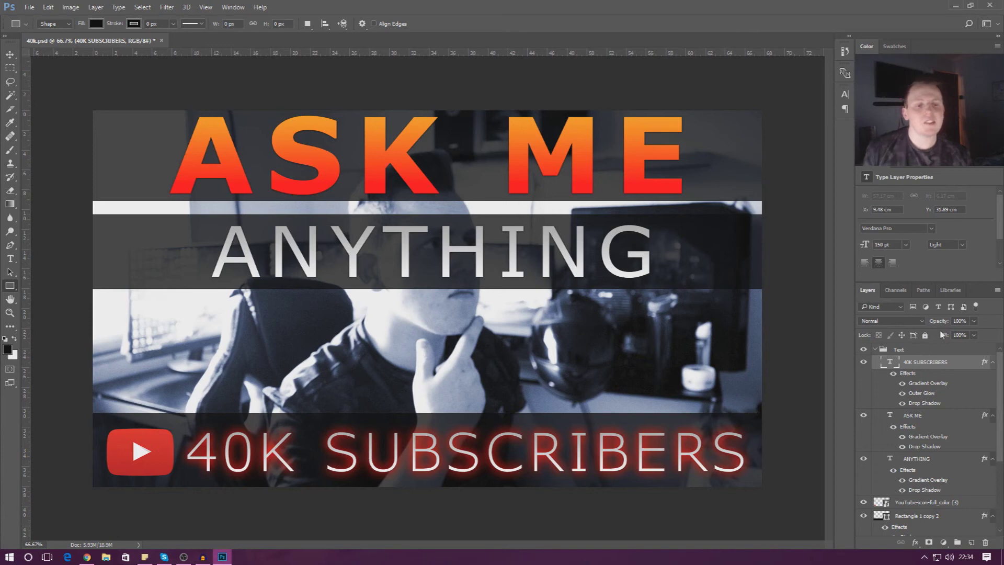
click(925, 335)
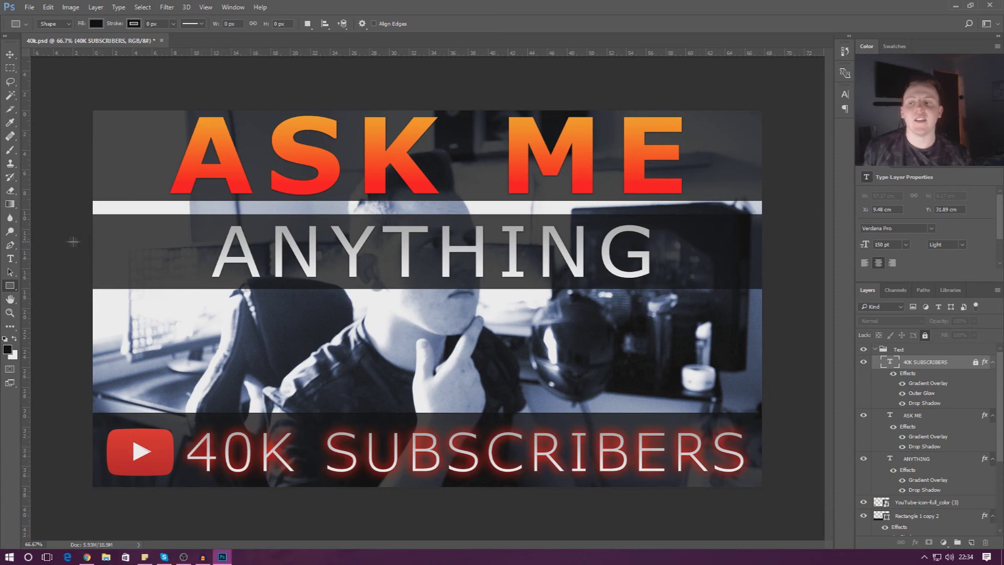
click(10, 259)
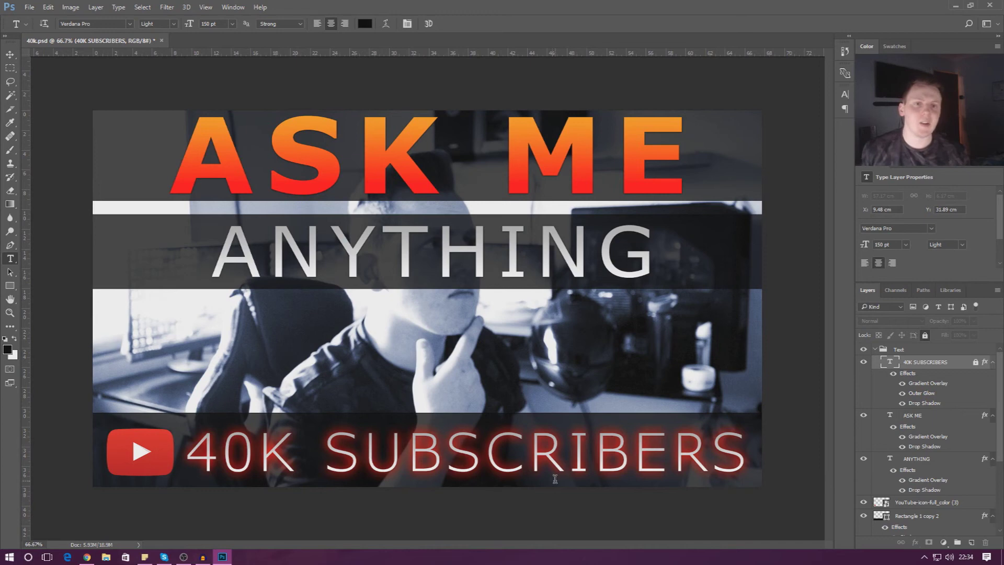
click(268, 457)
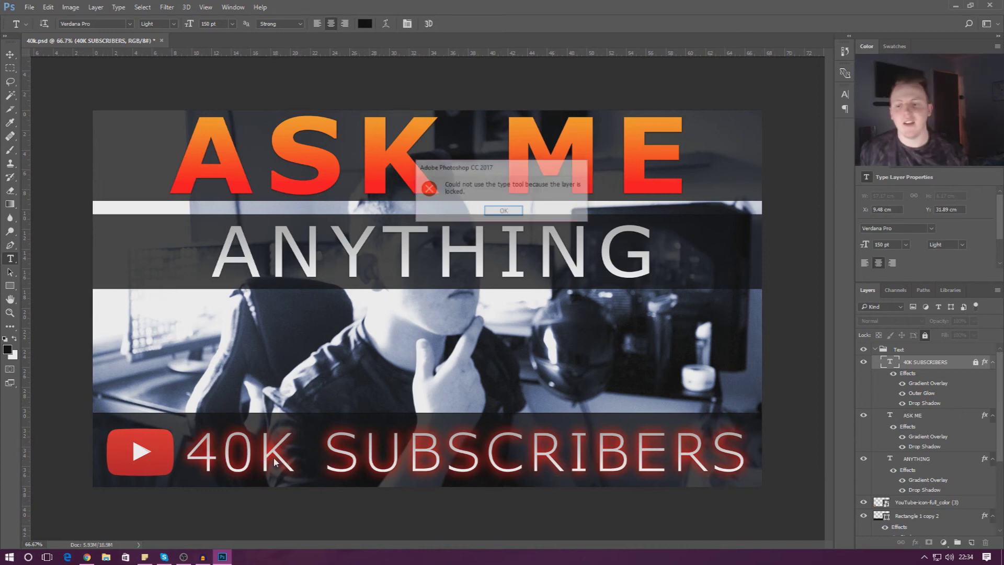
click(515, 214)
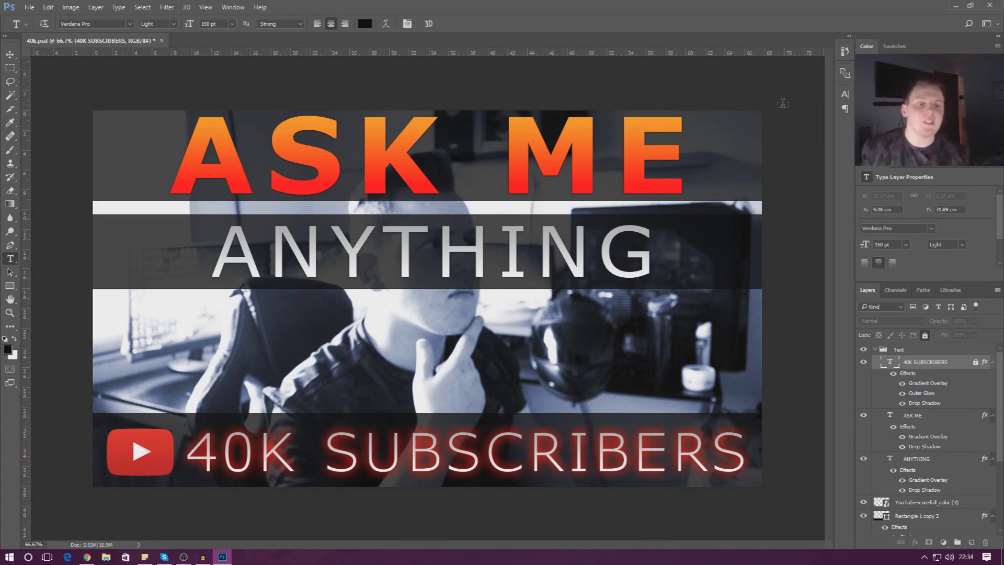
click(924, 335)
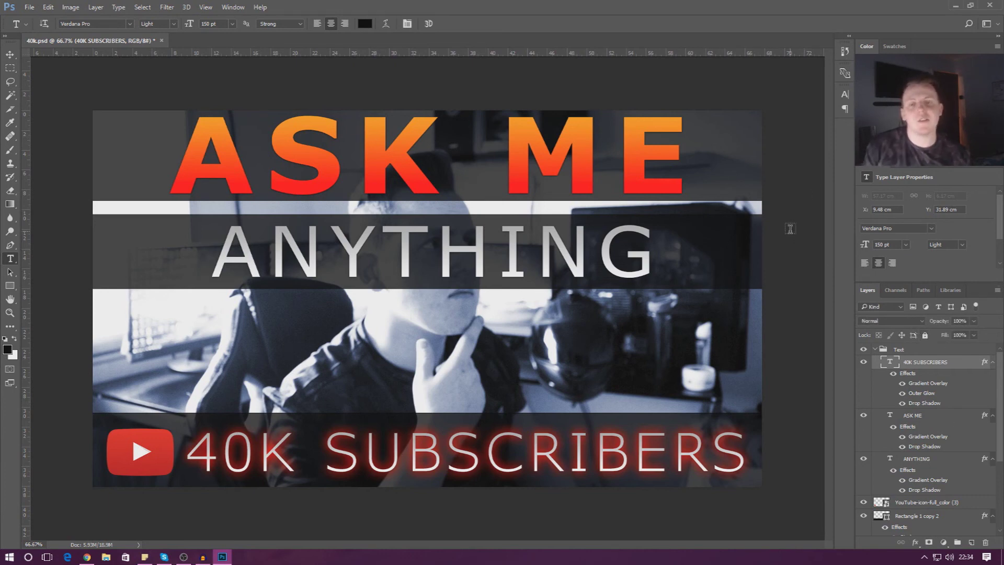
click(974, 335)
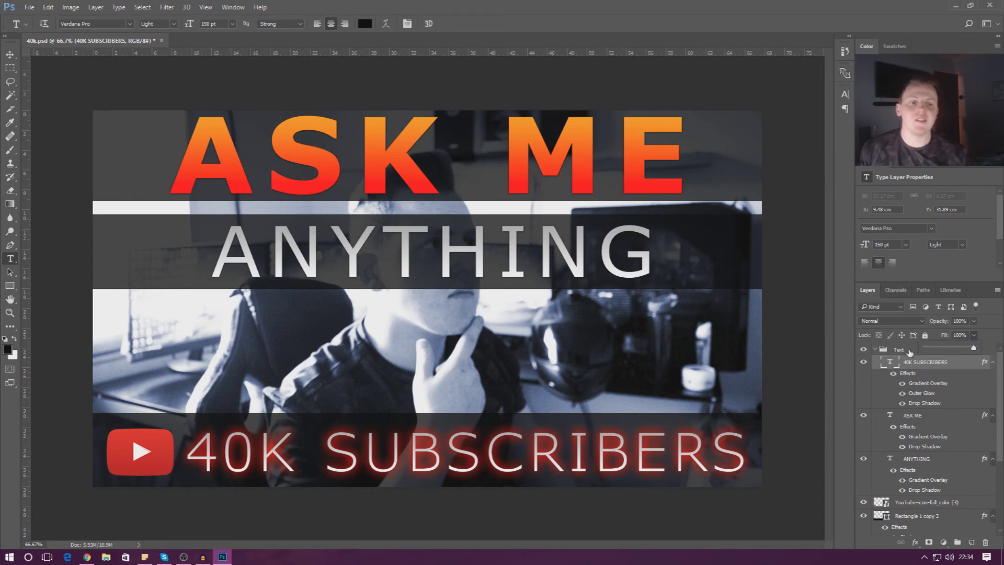
click(974, 320)
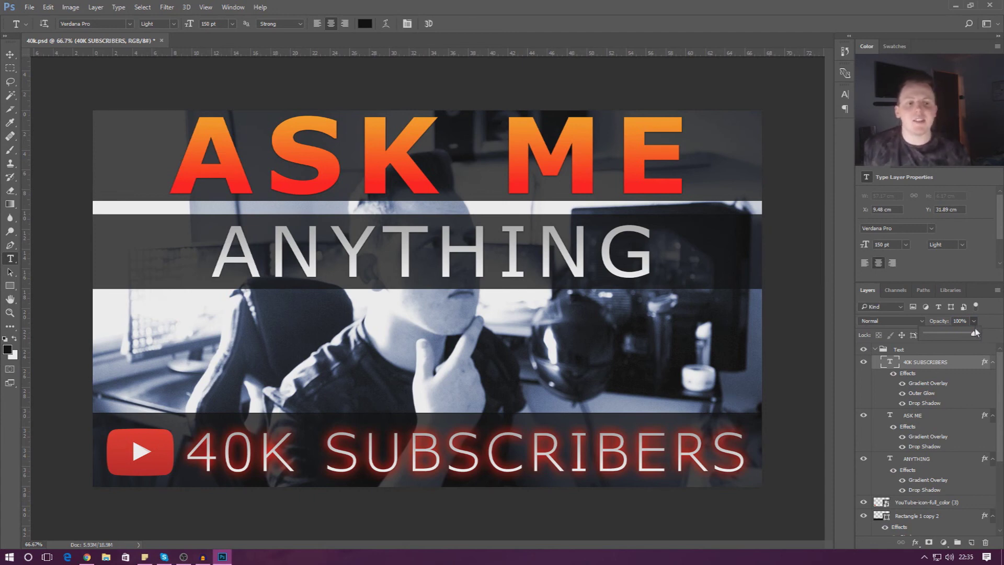
drag(974, 333, 919, 343)
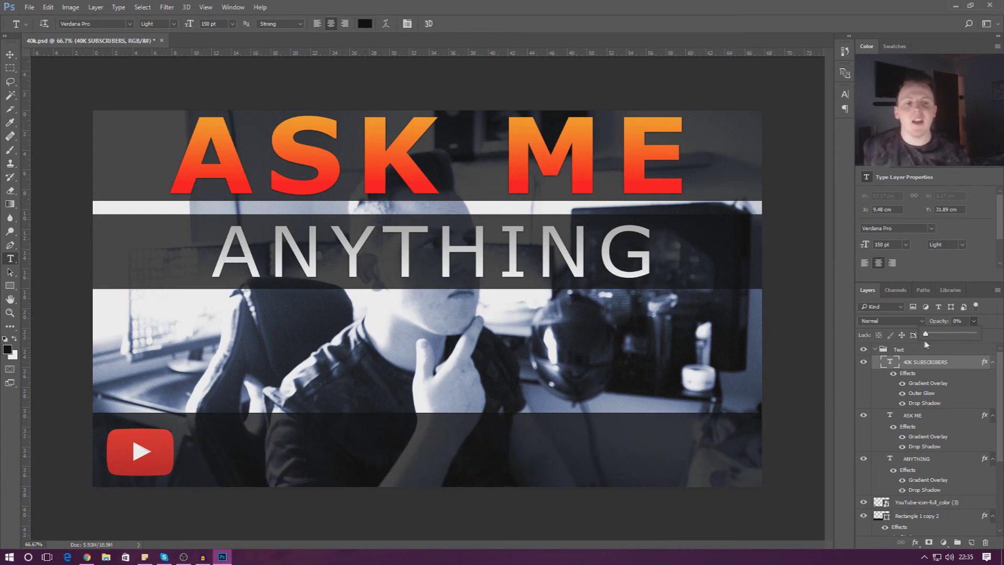
drag(918, 340, 947, 340)
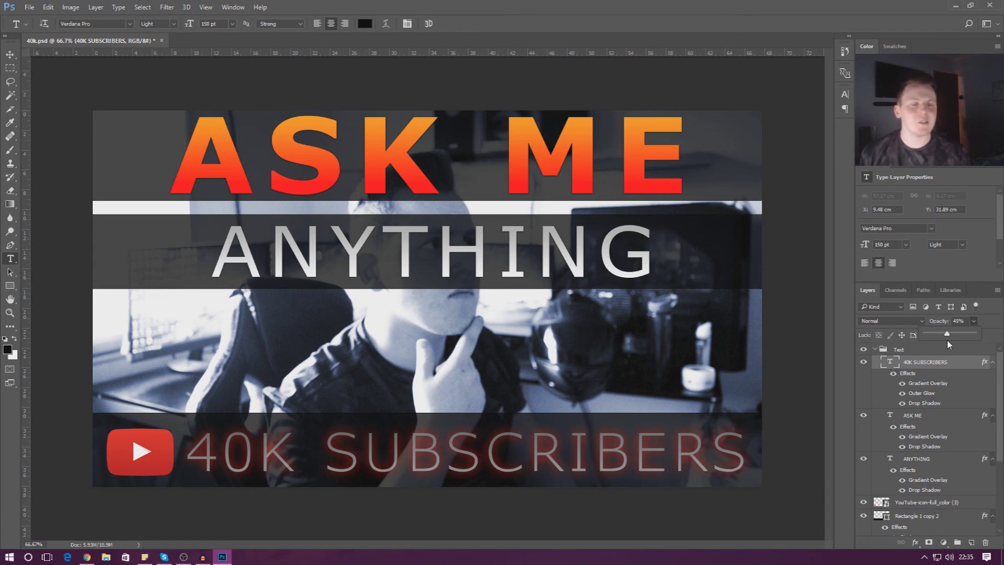
drag(946, 340, 995, 345)
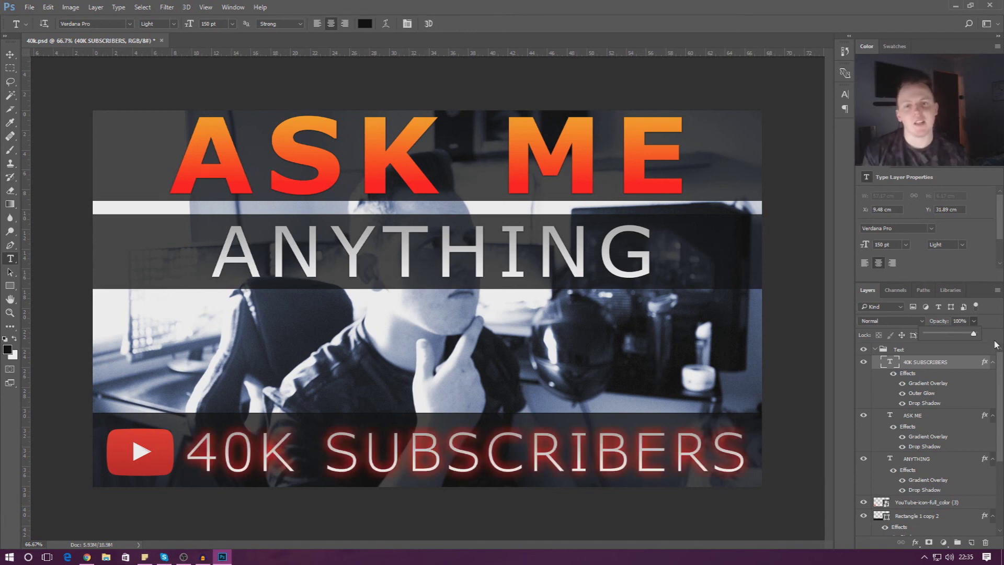